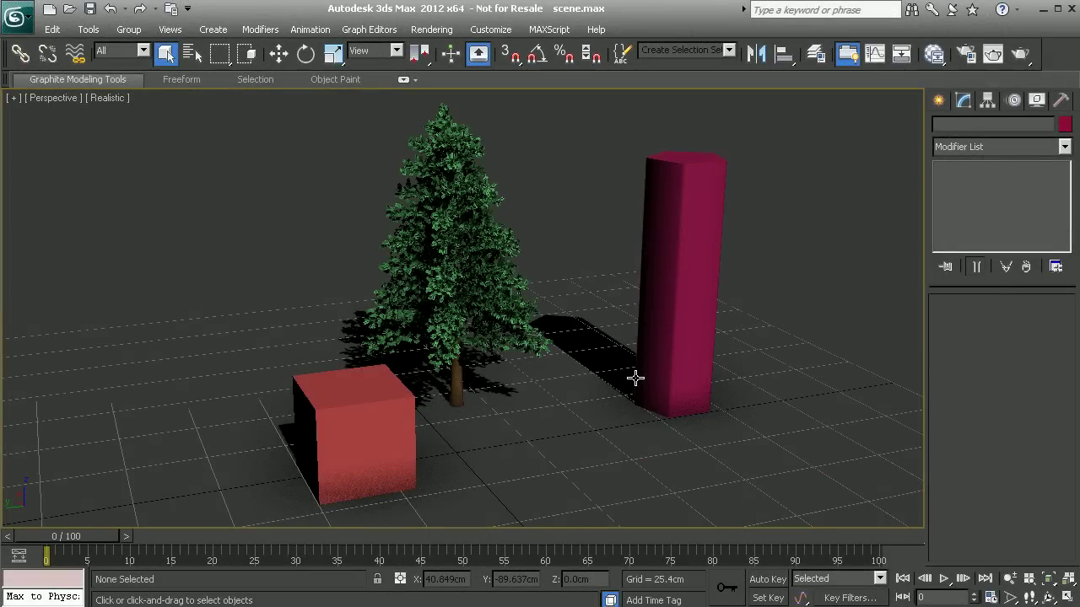
- Select the magenta gengon column and look through the full list of modifiers available for it
alt+middle_drag(636, 378, 633, 375)
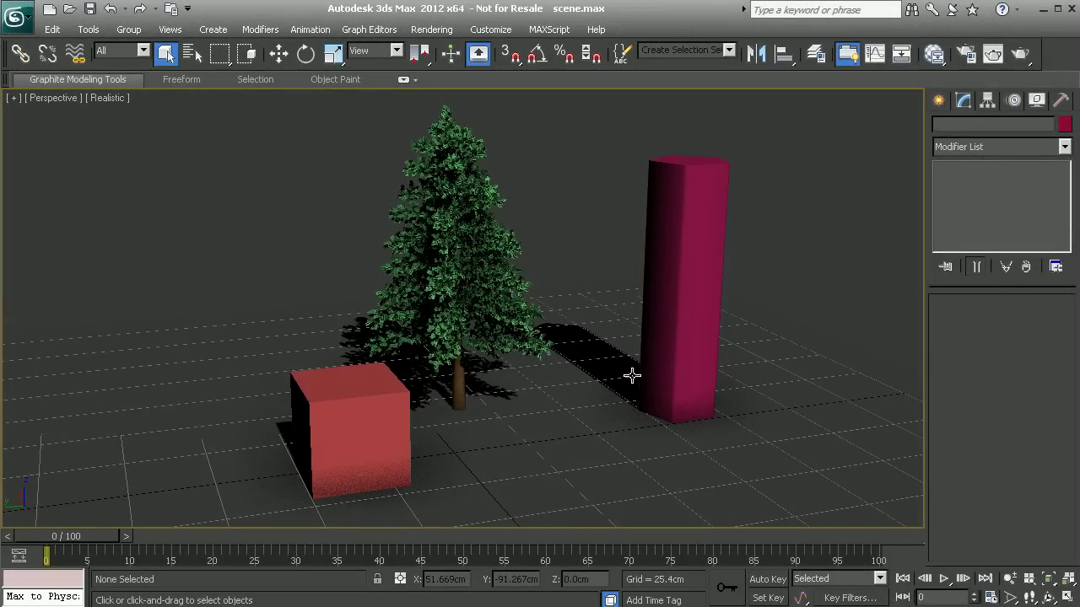
click(696, 220)
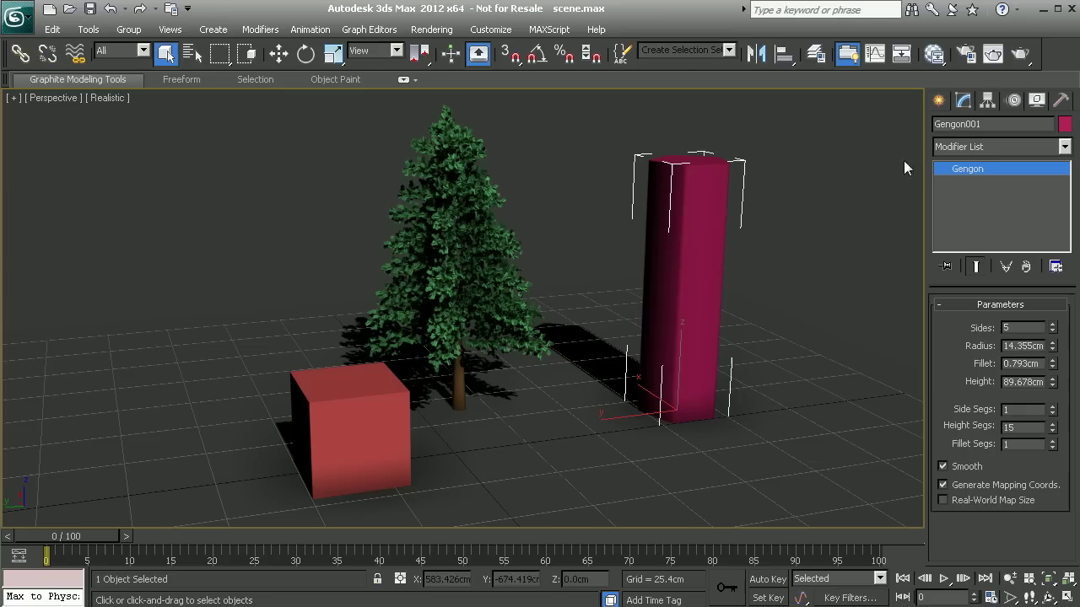
click(1064, 147)
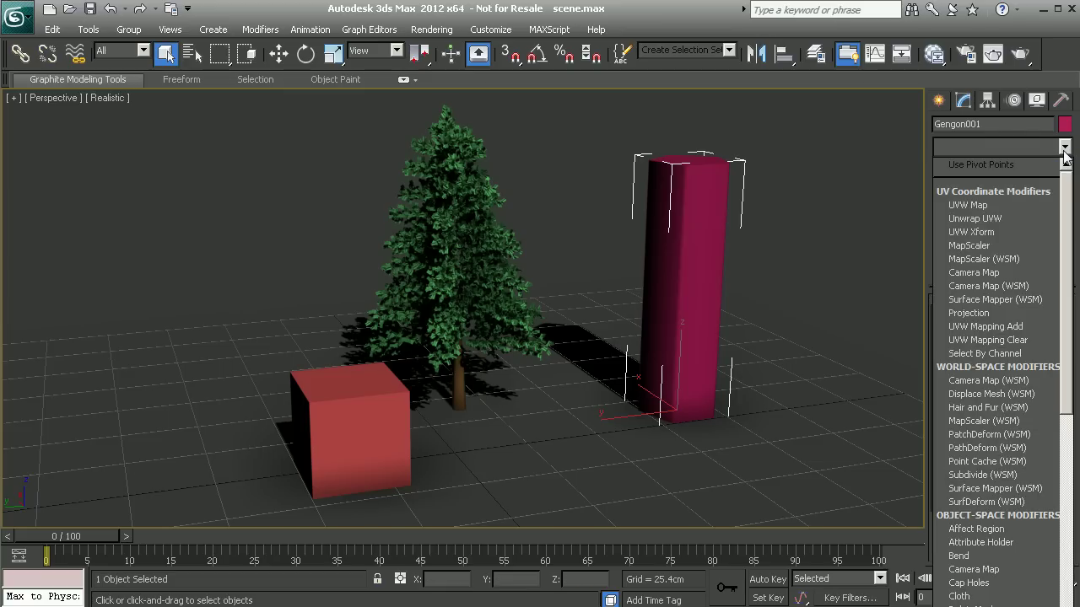
drag(1067, 186, 1077, 506)
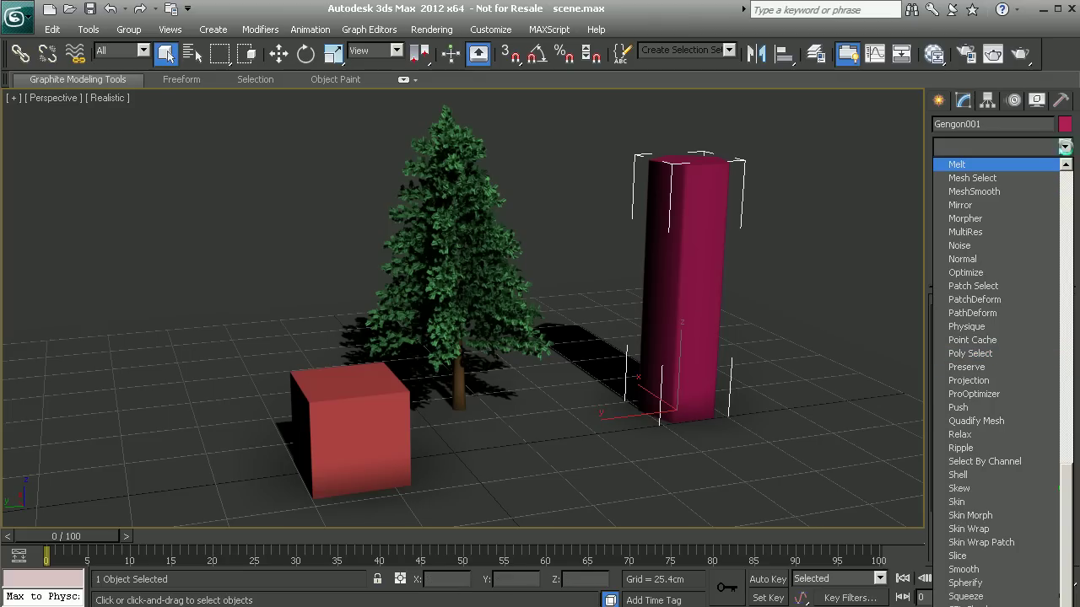
click(1060, 145)
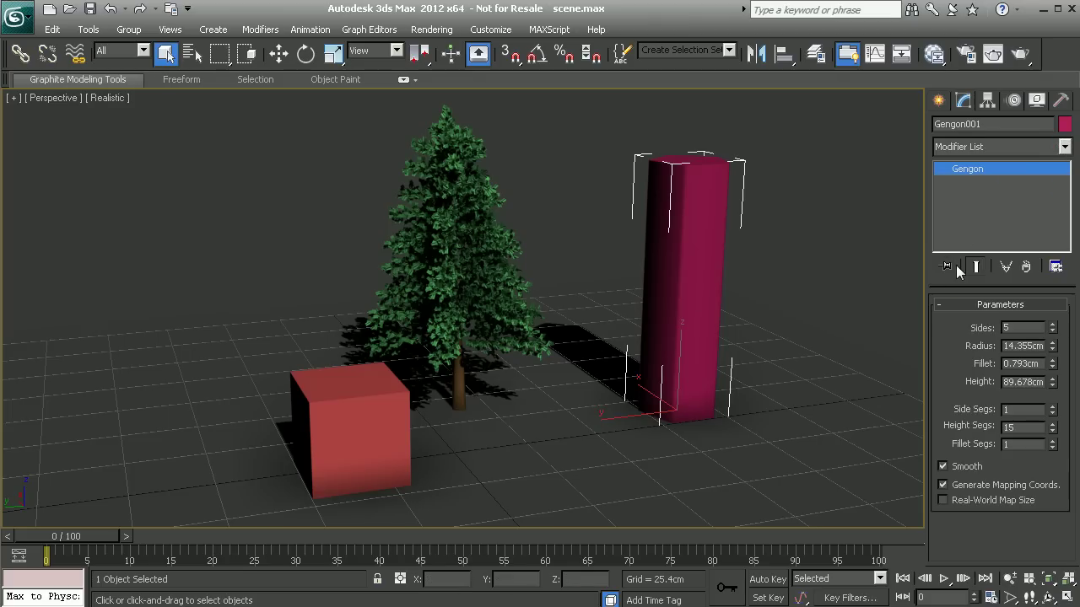
- Examine how modifiers are grouped by category, including Animation, Hair and Fur, and UV Coordinates
click(275, 31)
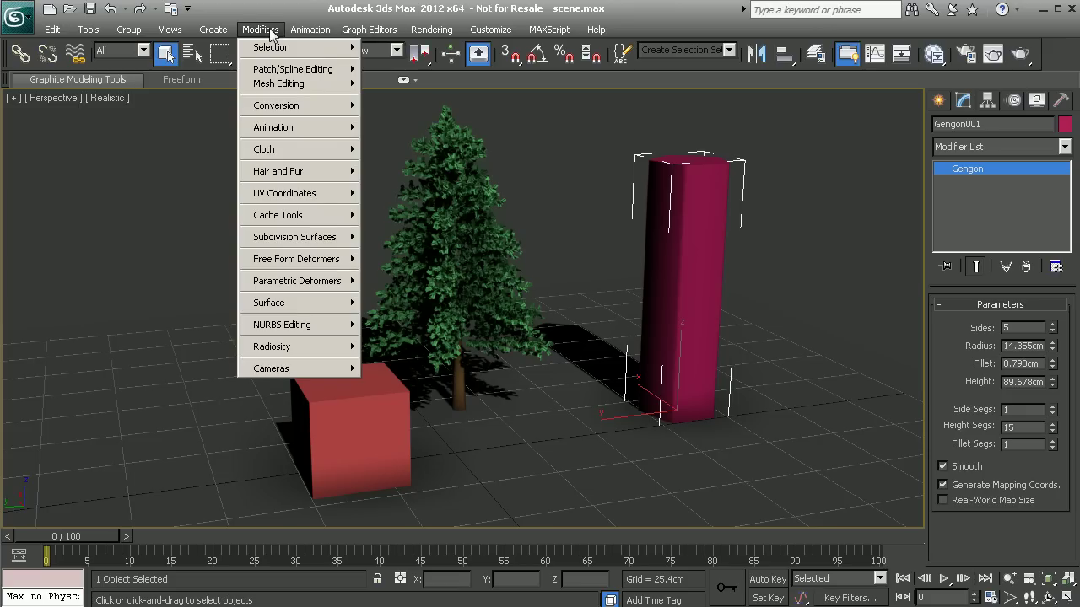
mouse_move(275, 114)
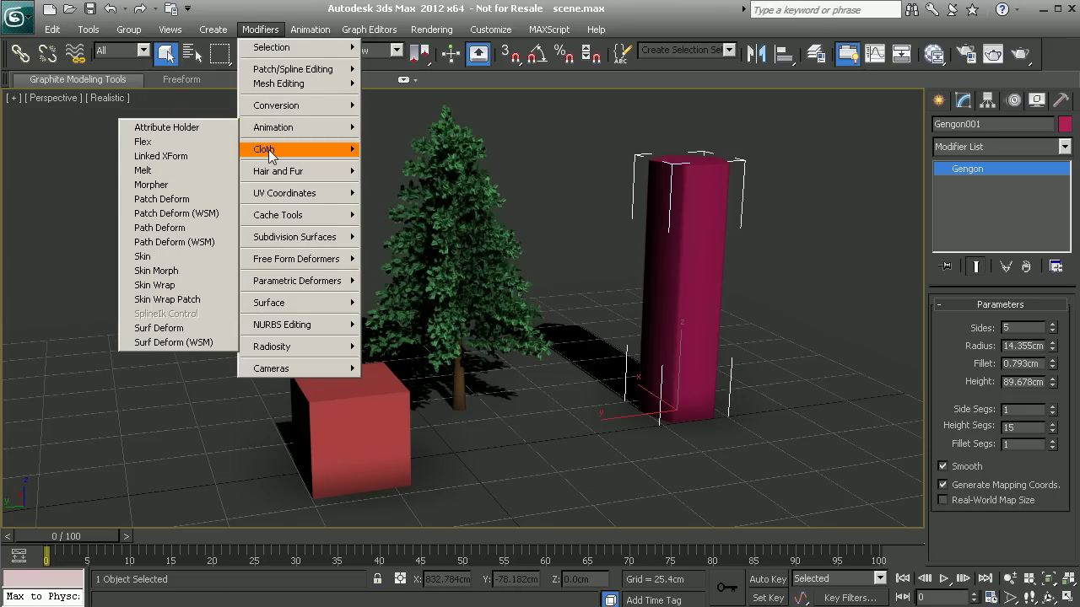
mouse_move(266, 173)
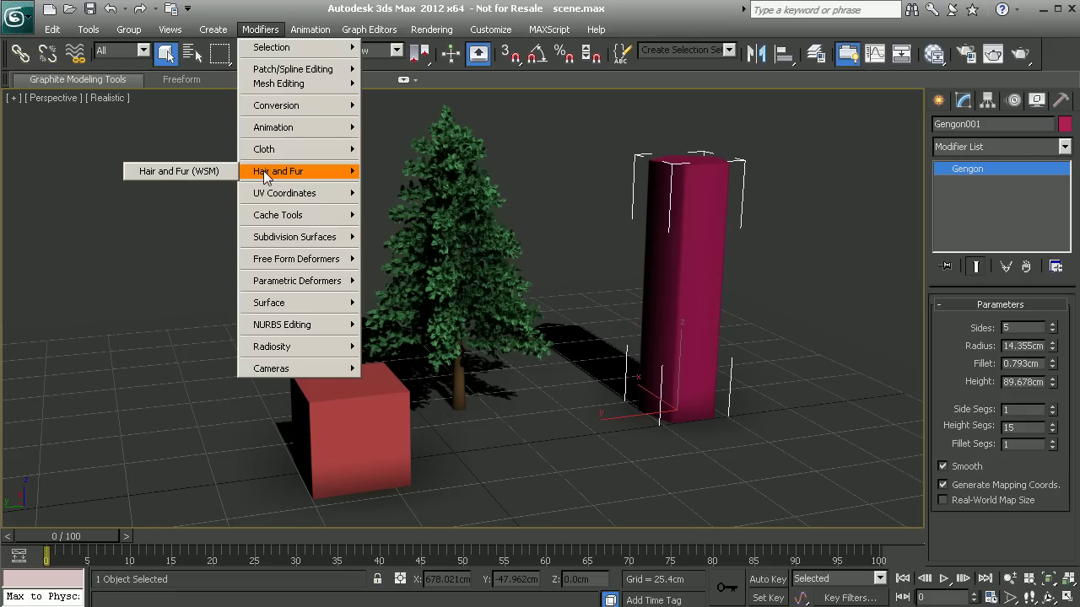
mouse_move(266, 199)
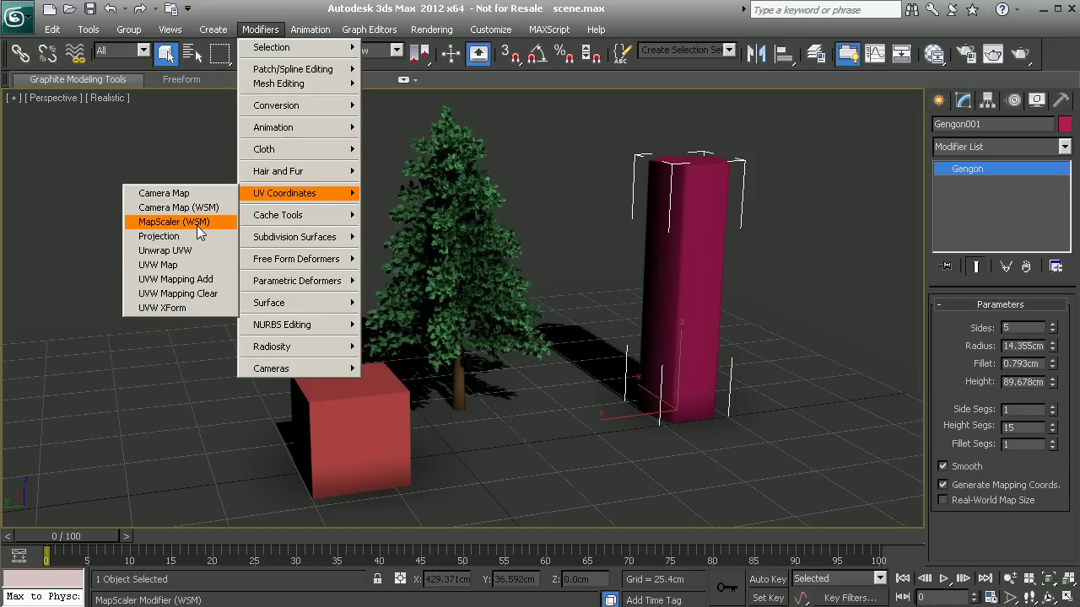
click(754, 206)
click(711, 212)
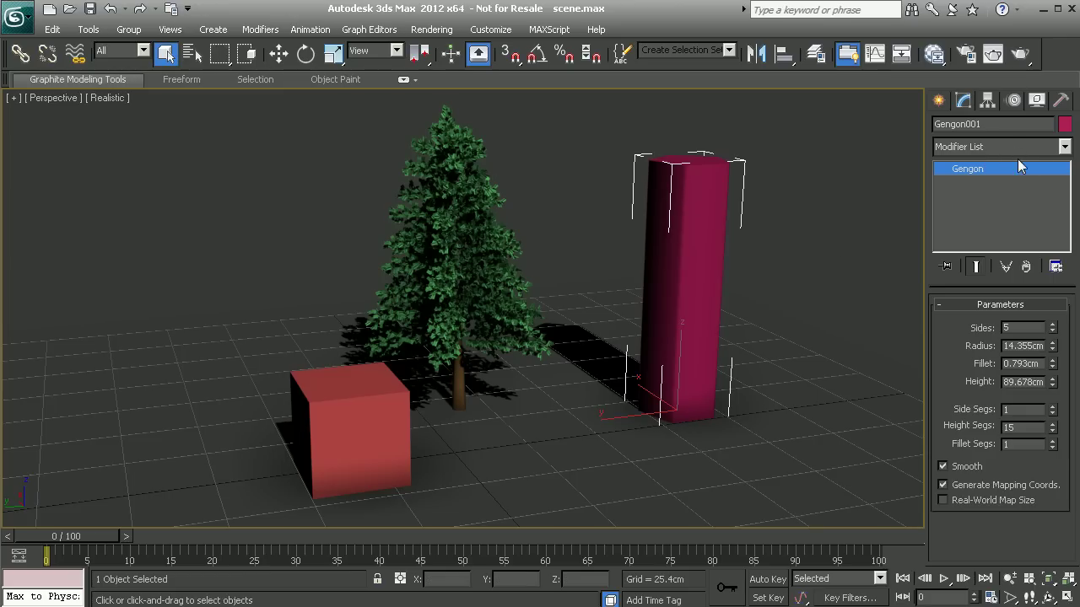
- Show the current modifier set as buttons above the modifier stack
click(1055, 267)
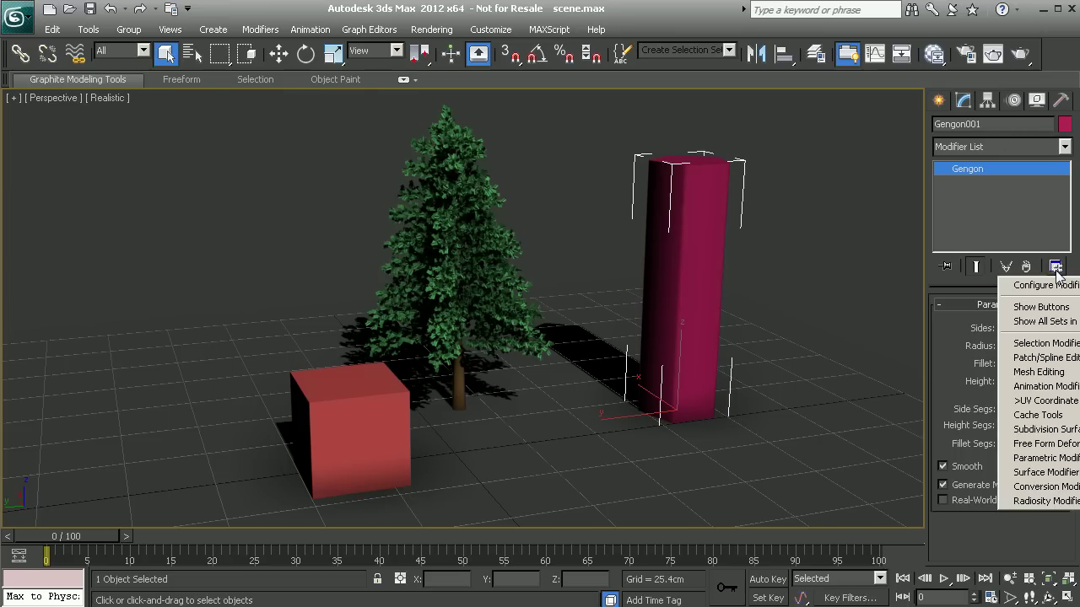
click(1009, 308)
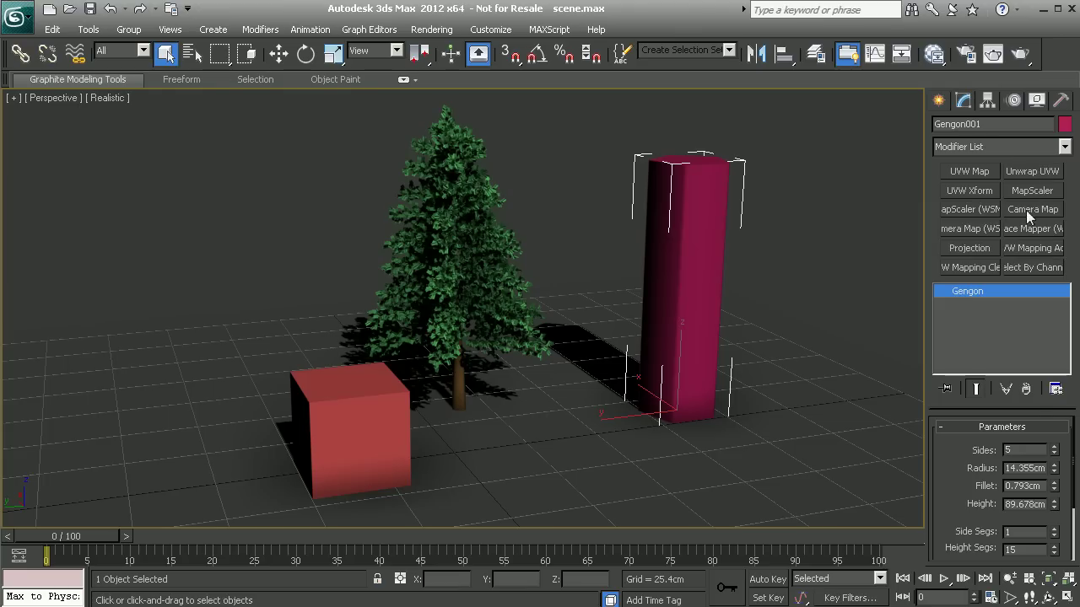
- Review the Animation modifier category and switch the displayed button set to Animation Modifiers
click(1055, 389)
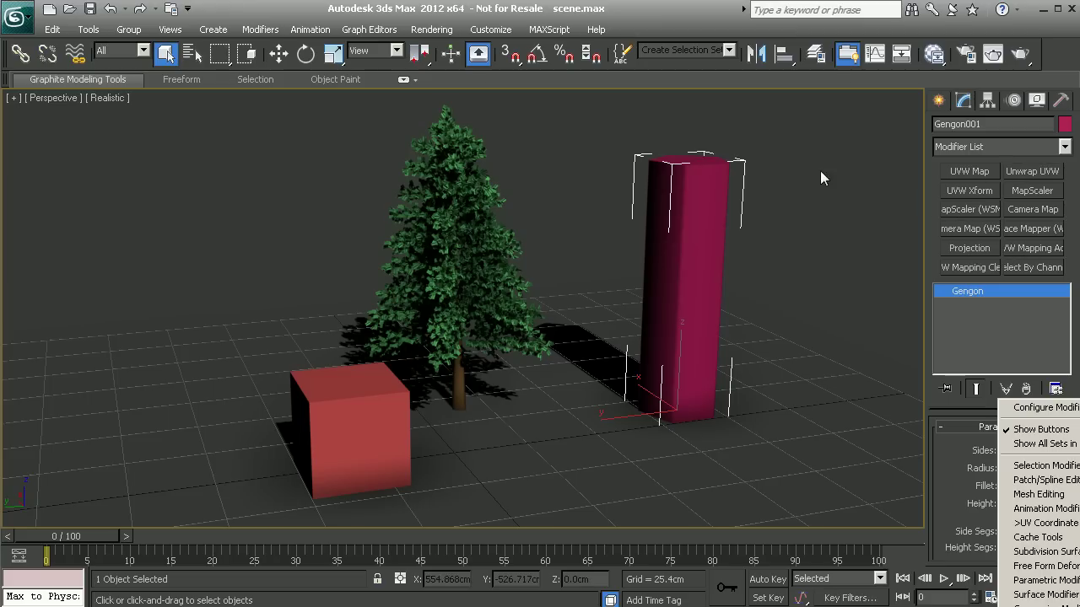
click(260, 30)
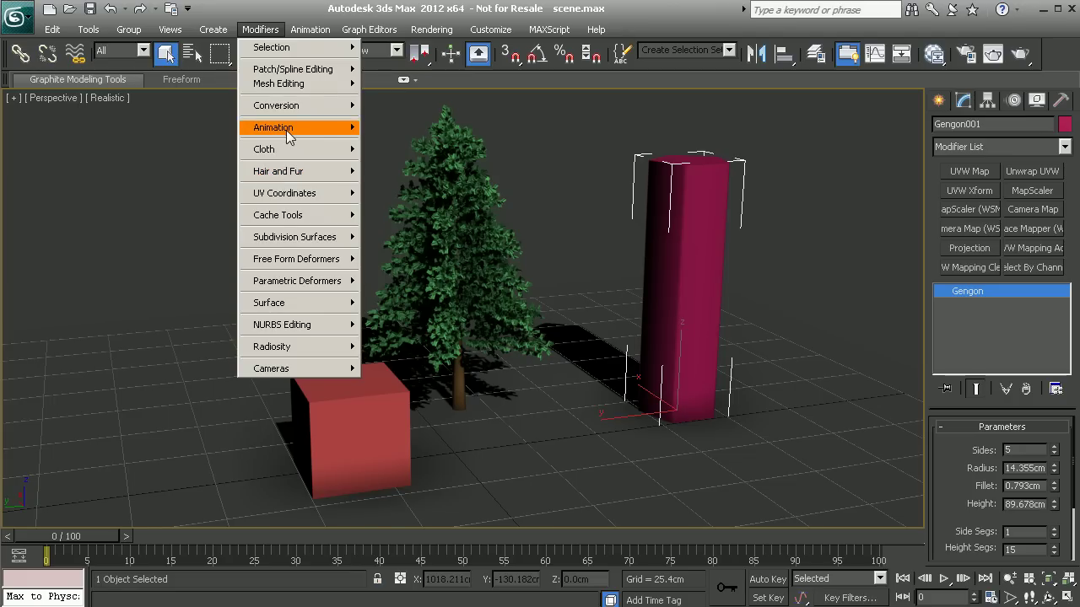
mouse_move(289, 136)
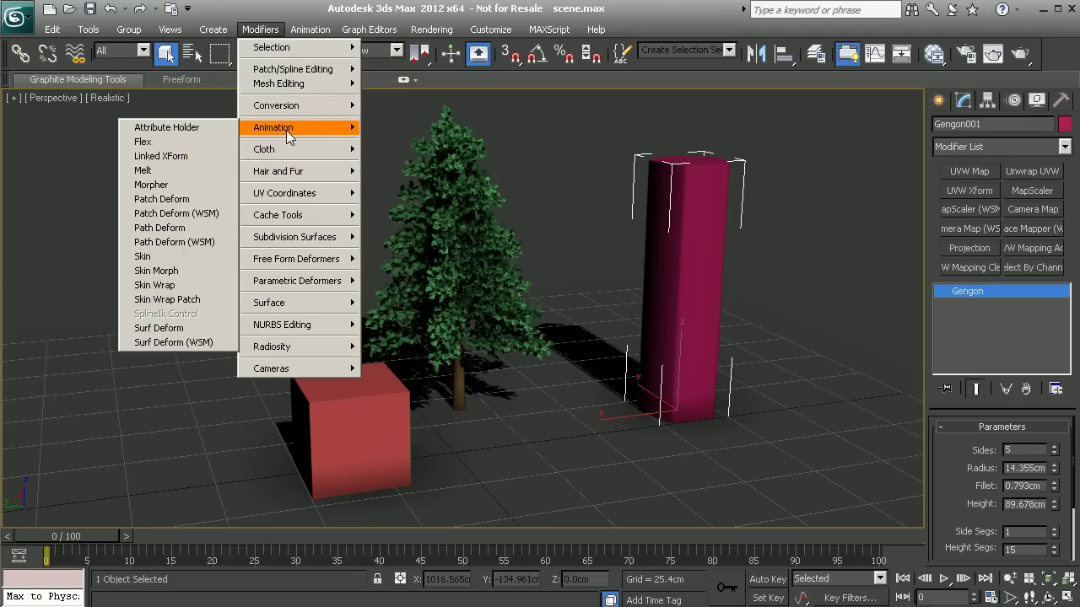
click(1056, 390)
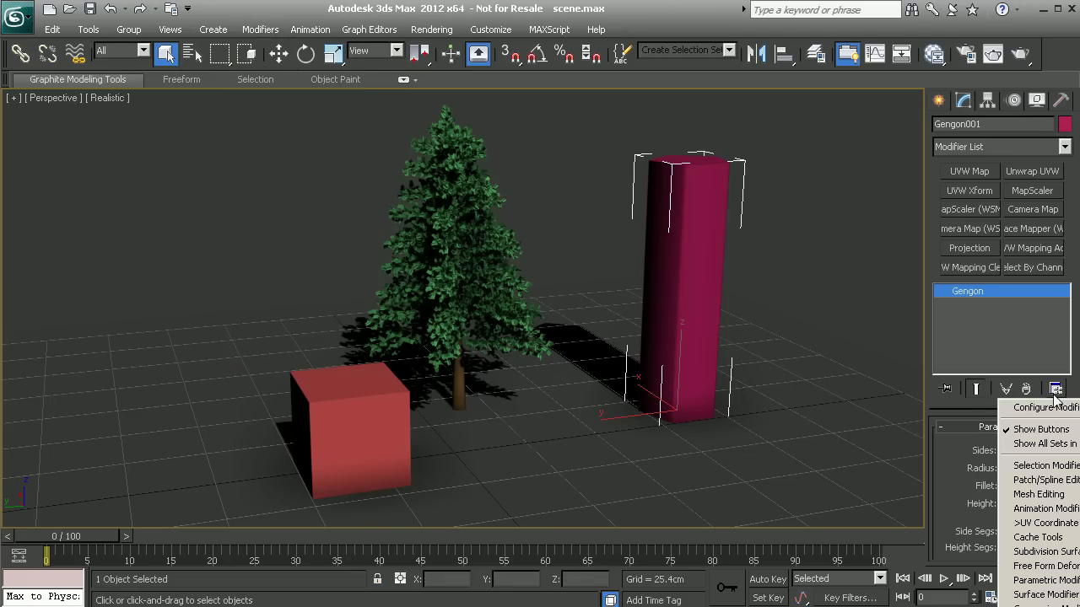
click(1034, 509)
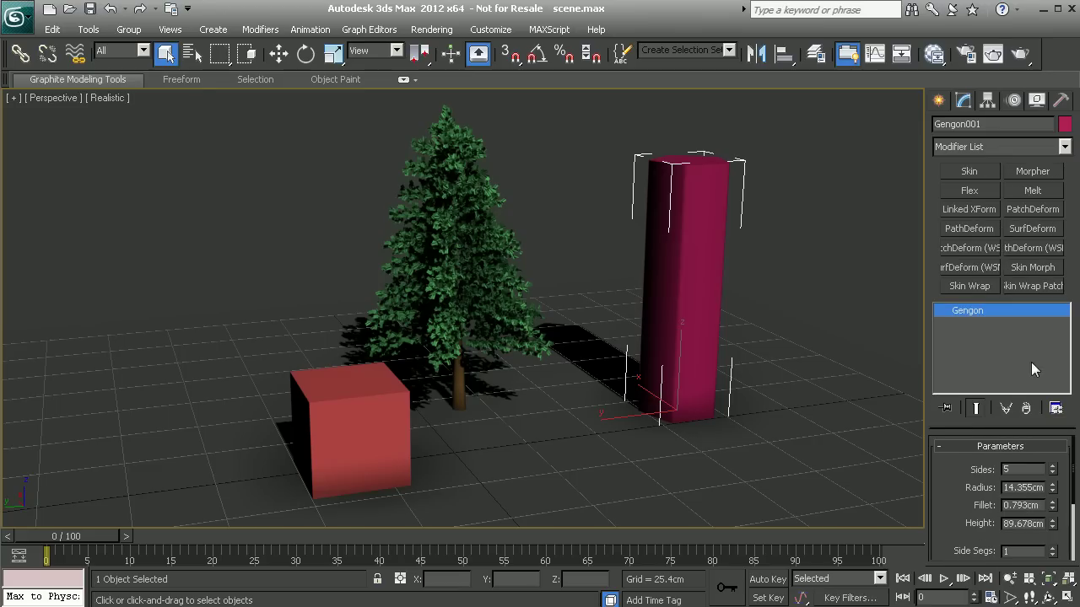
- Check the full modifier list, and switch the displayed button set back to UV Coordinate Modifiers
click(1064, 148)
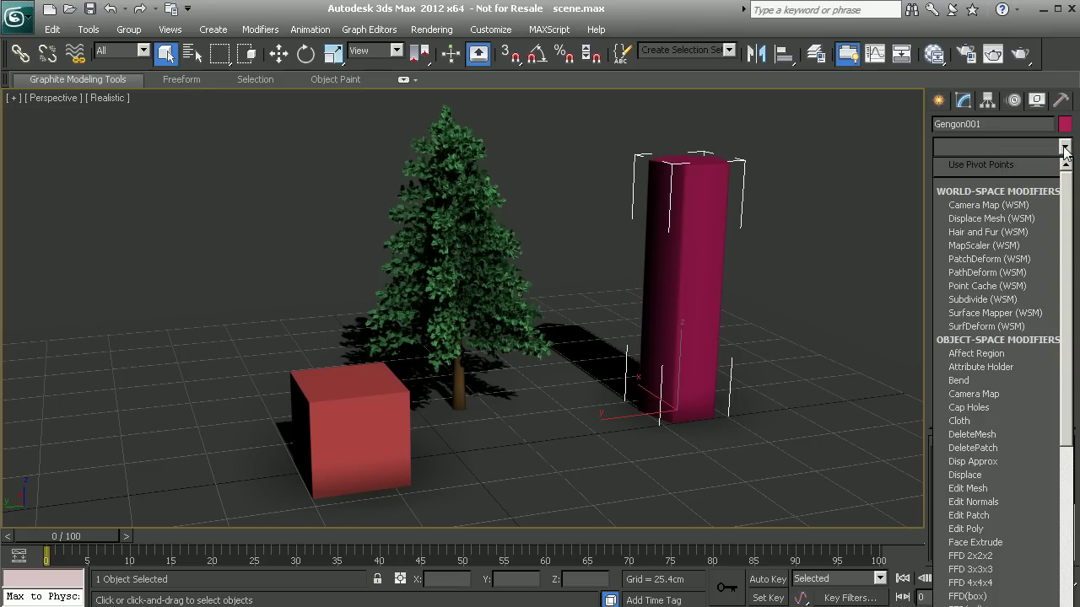
click(1063, 148)
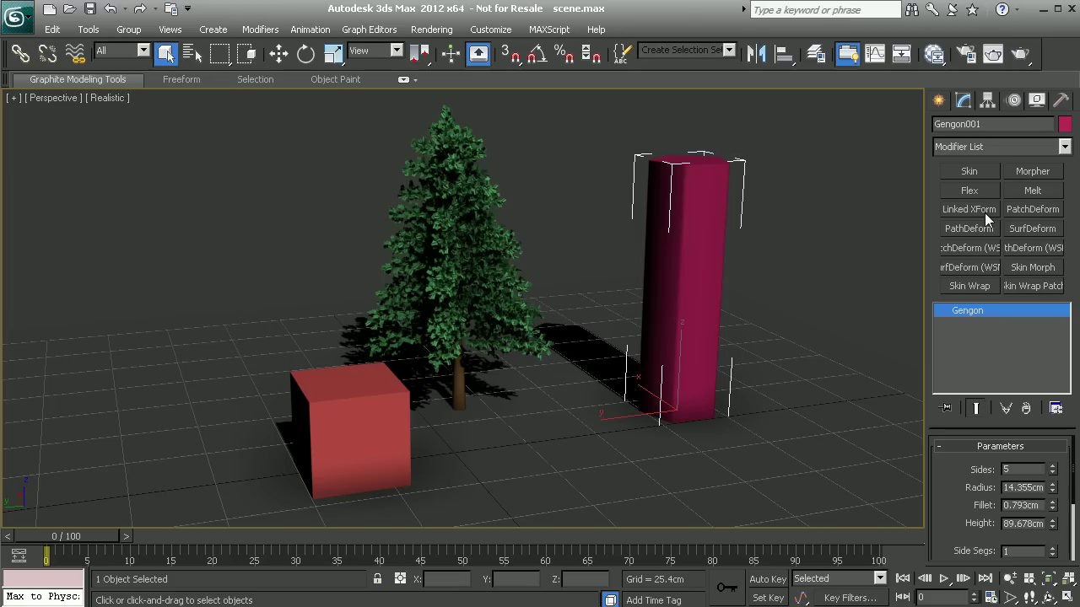
click(1055, 408)
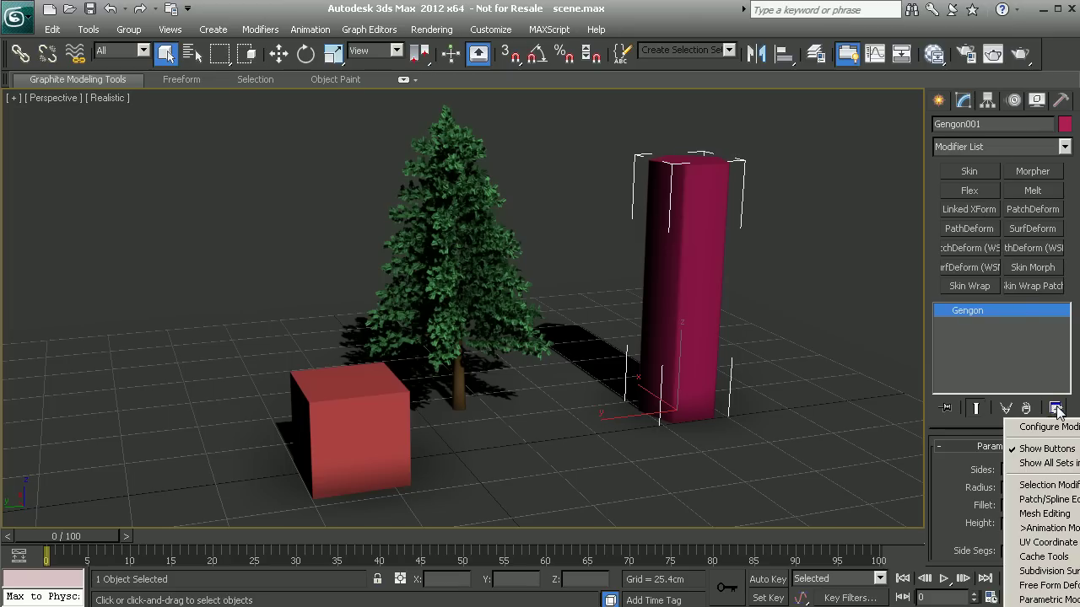
click(1028, 542)
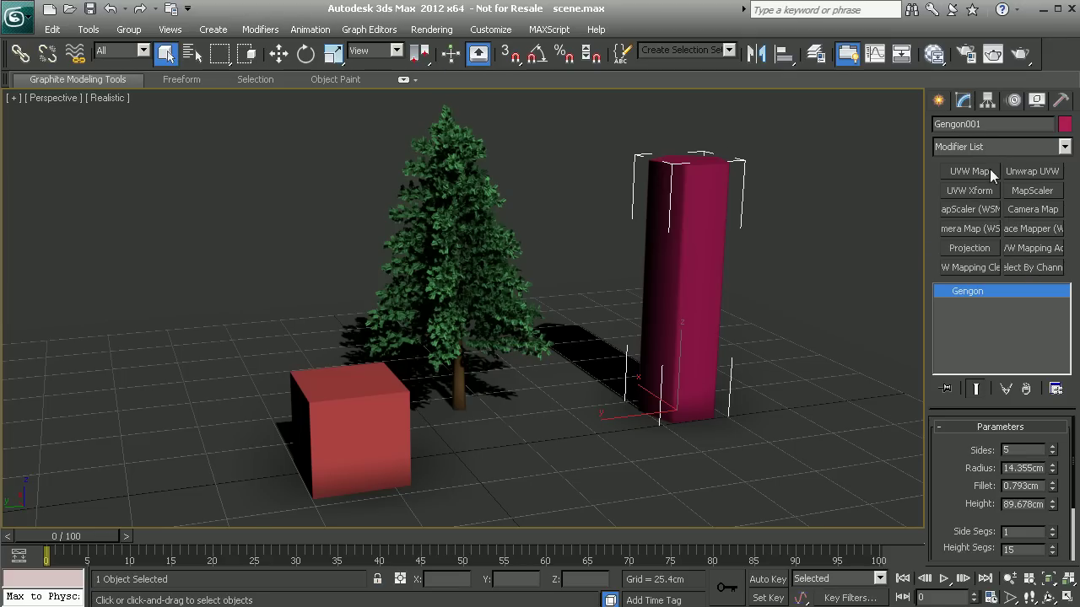
- Open the modifier set configuration and reduce the total number of buttons to 4
click(1056, 389)
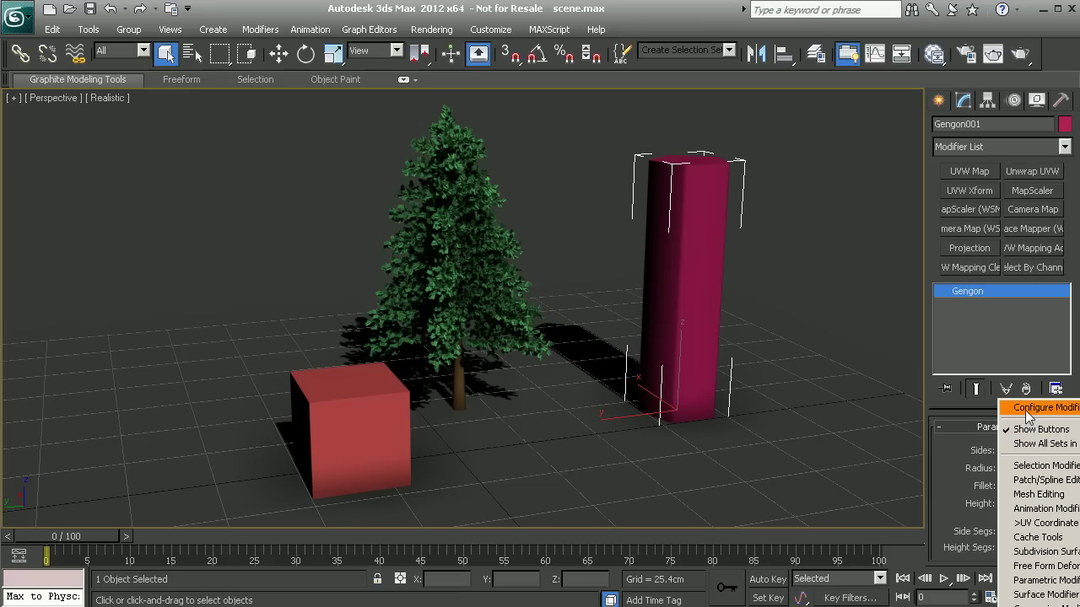
click(1028, 409)
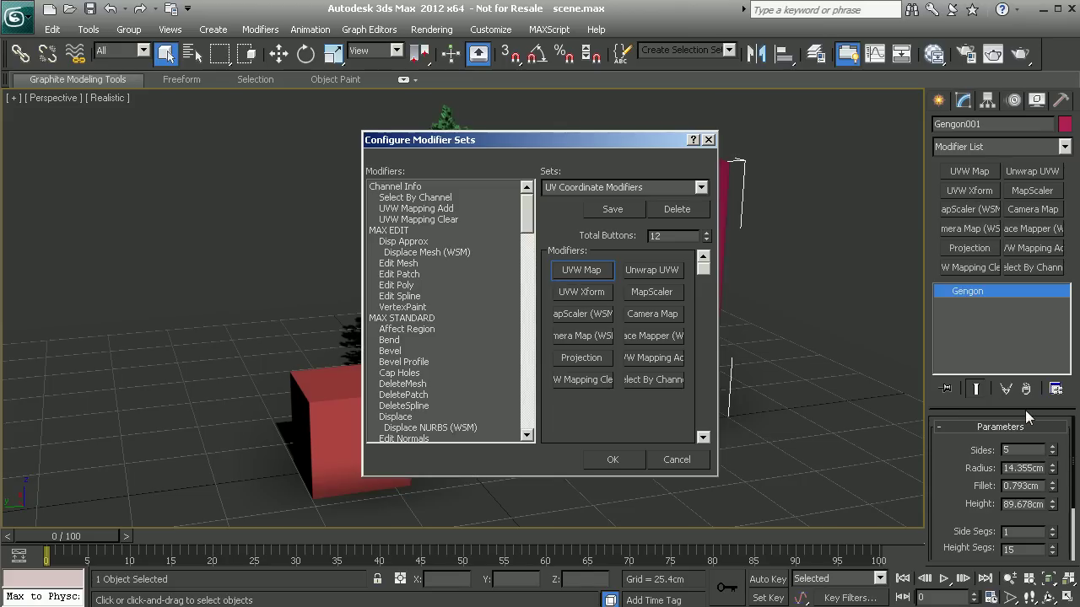
drag(634, 140, 705, 114)
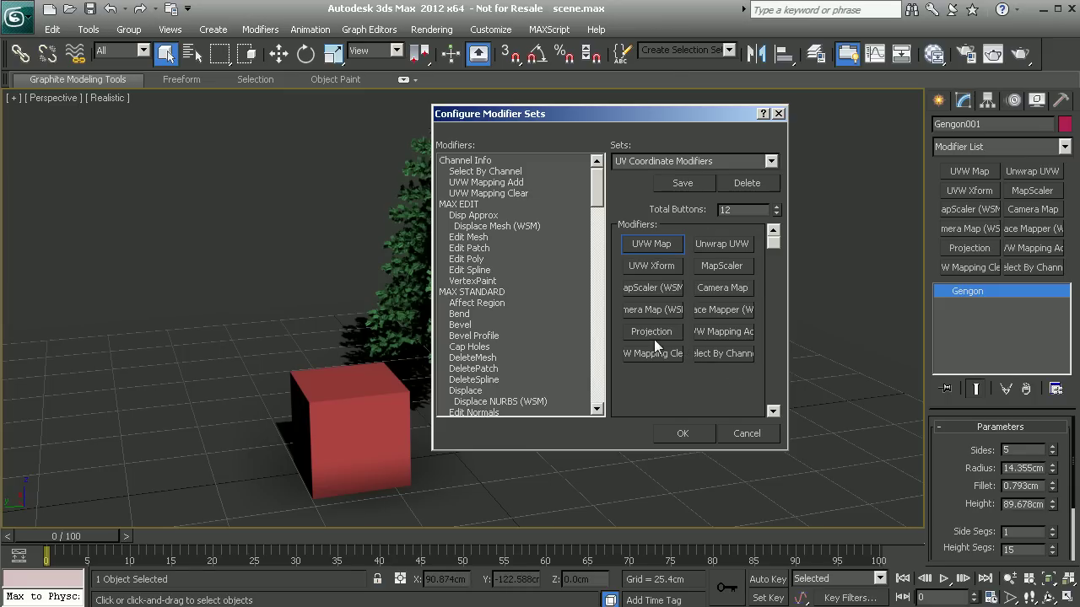
click(776, 210)
click(775, 211)
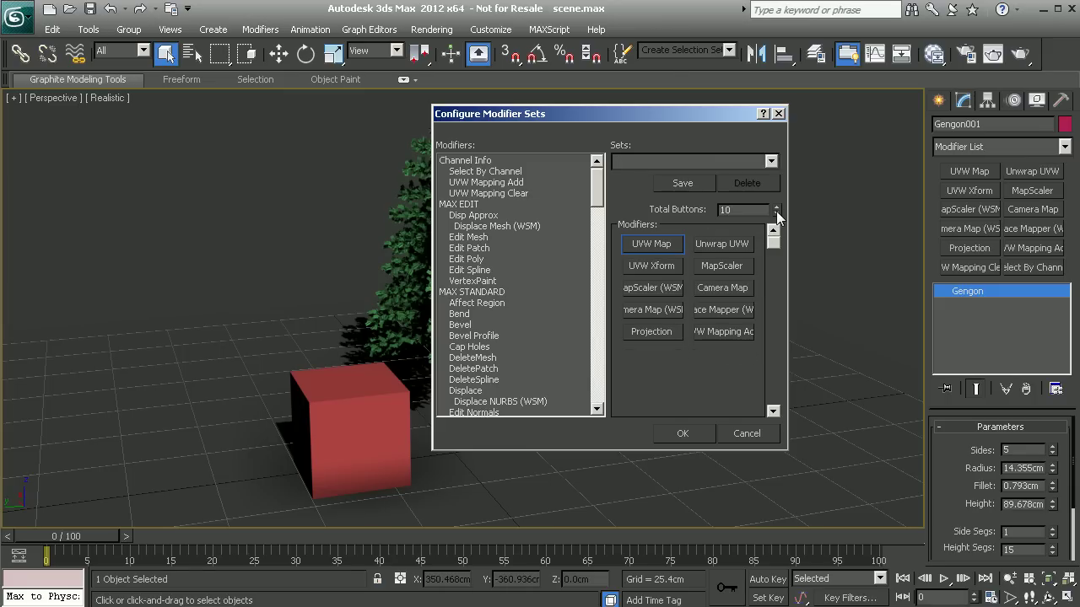
click(776, 211)
click(776, 211)
click(776, 210)
click(776, 210)
click(776, 212)
click(776, 212)
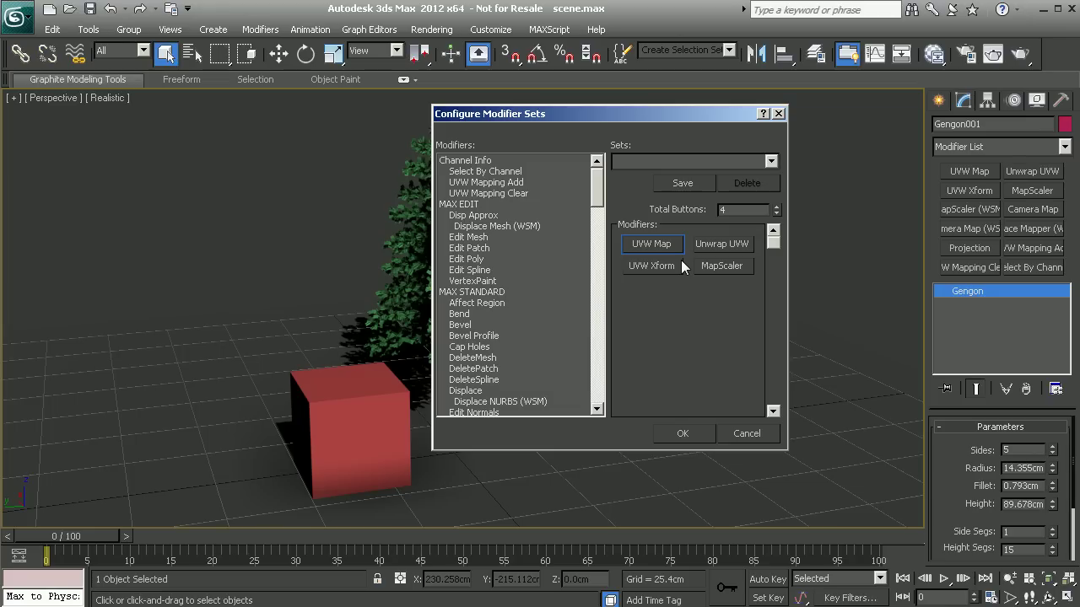
- Assign the Bend and Twist modifiers to the two buttons in the first row of the set
drag(595, 193, 595, 196)
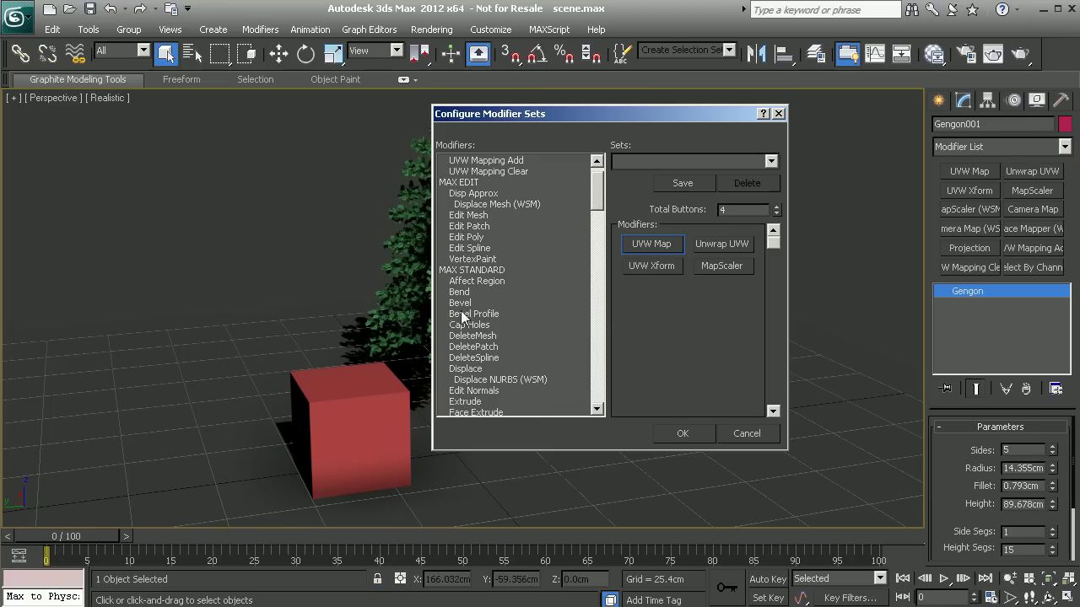
drag(459, 293, 652, 249)
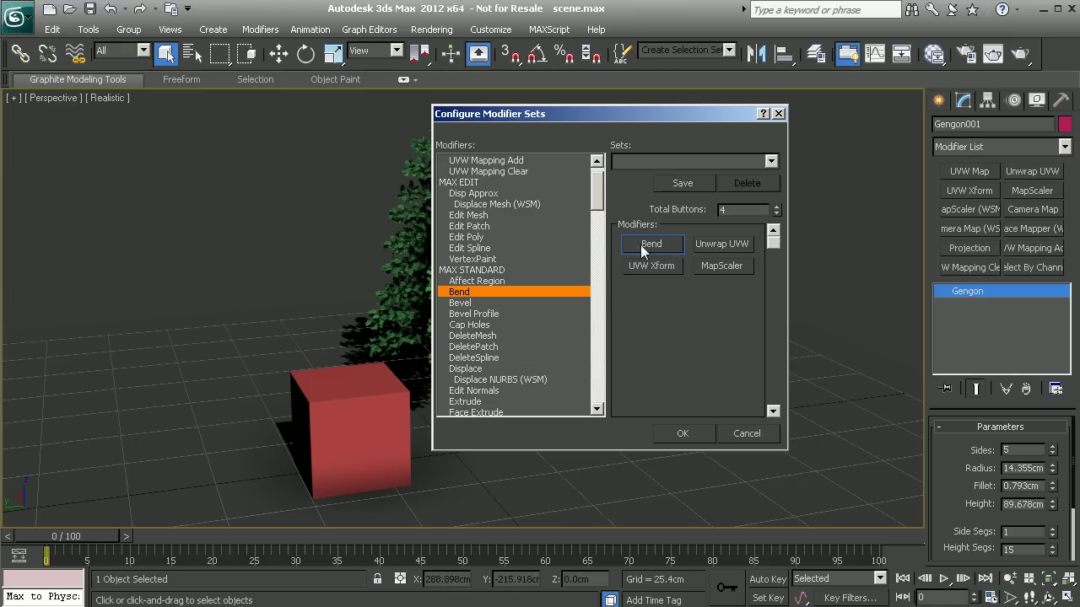
drag(597, 196, 591, 302)
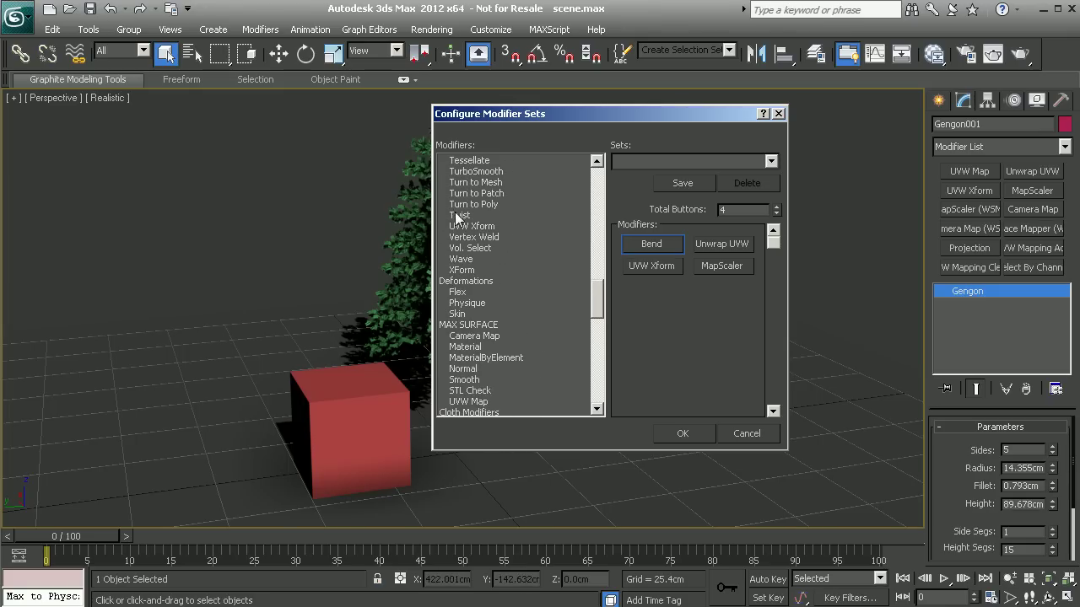
drag(456, 217, 711, 244)
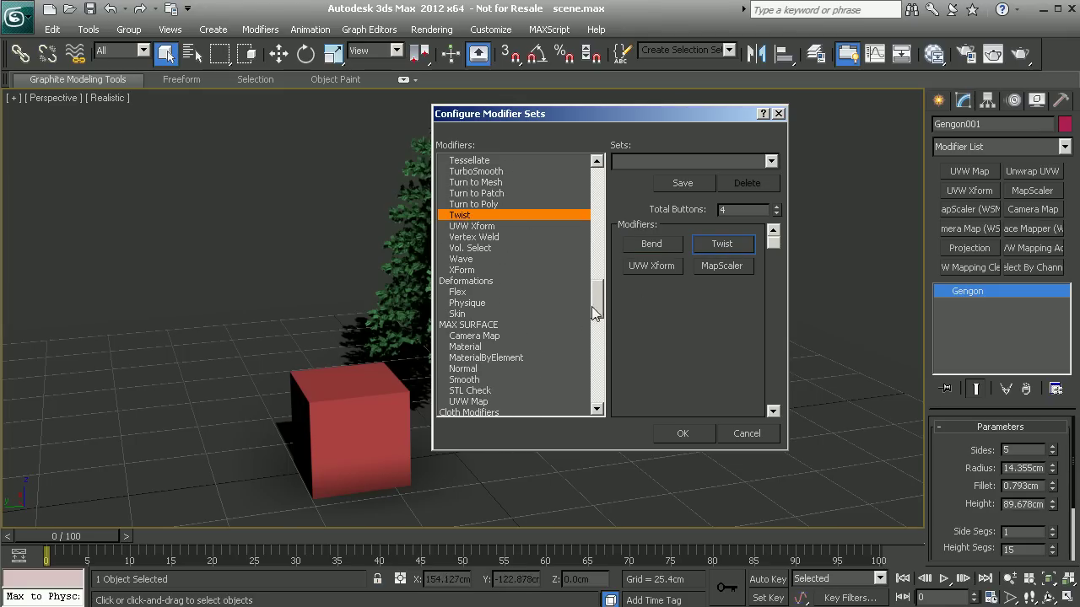
- Assign the TurboSmooth and Unwrap UVW modifiers to the two buttons in the second row of the set
drag(598, 299, 598, 297)
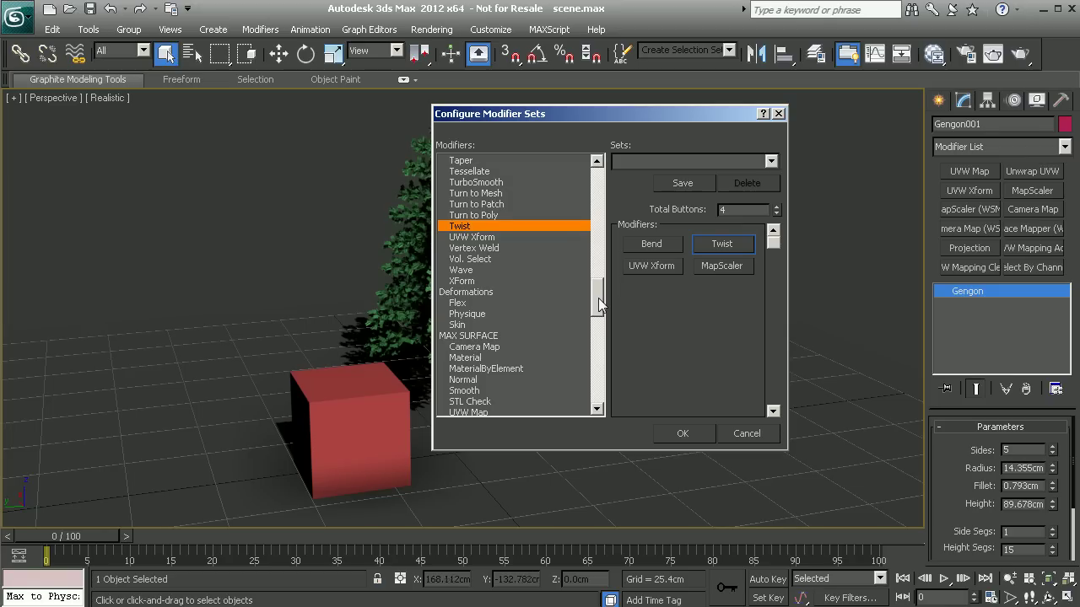
drag(485, 182, 646, 265)
drag(597, 301, 597, 388)
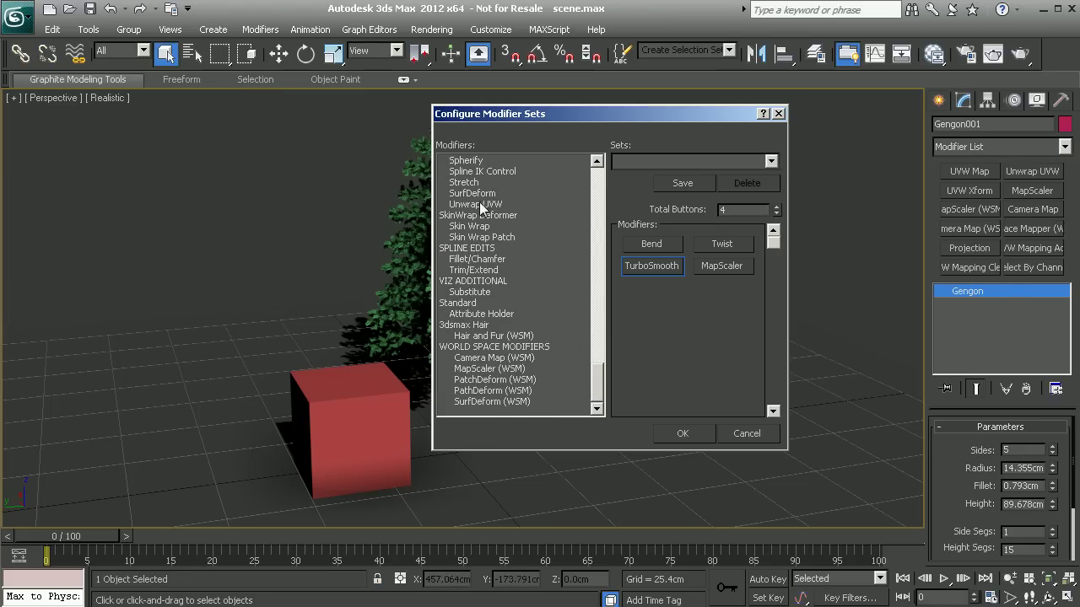
drag(479, 209, 712, 267)
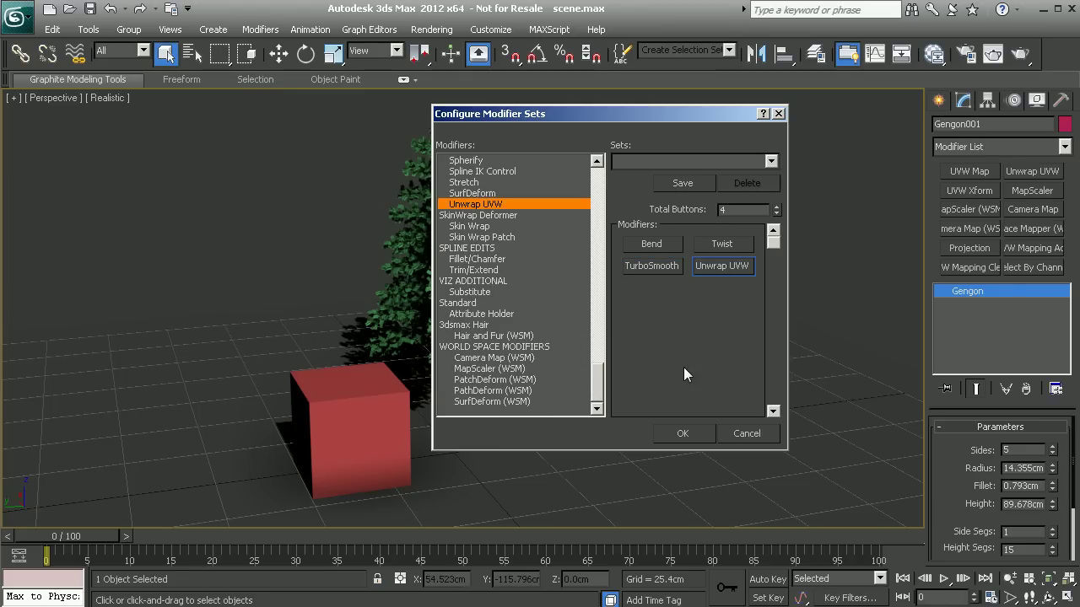
- Swap the Bend and TurboSmooth buttons so TurboSmooth comes first in the set
drag(665, 242, 652, 266)
drag(720, 244, 663, 254)
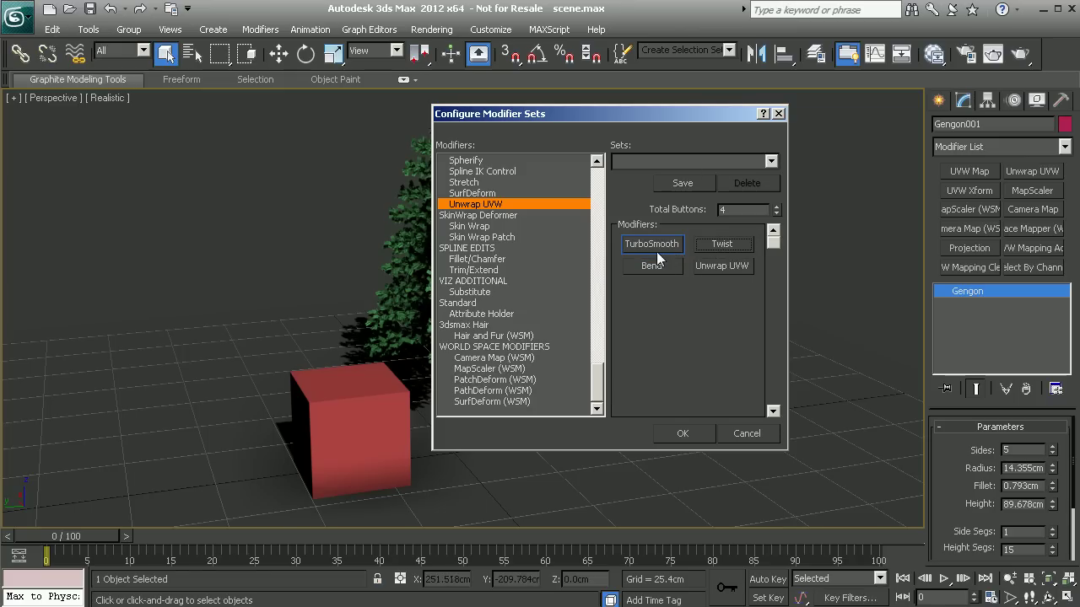
- Save the four-button layout as a custom modifier set named with the owner's first name plus "buttons", and accept the configuration
click(679, 162)
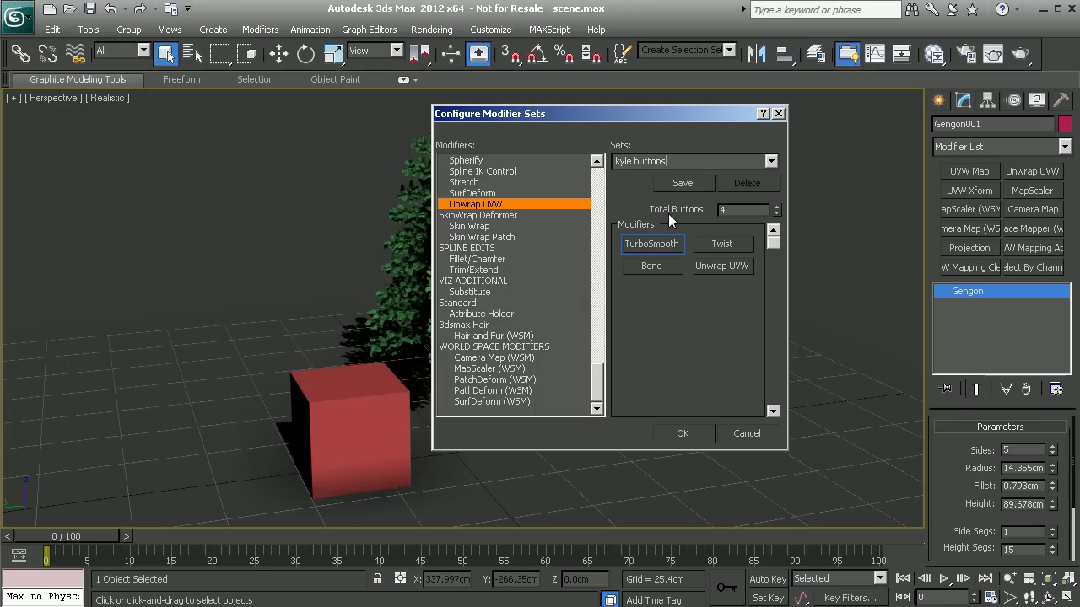
click(692, 183)
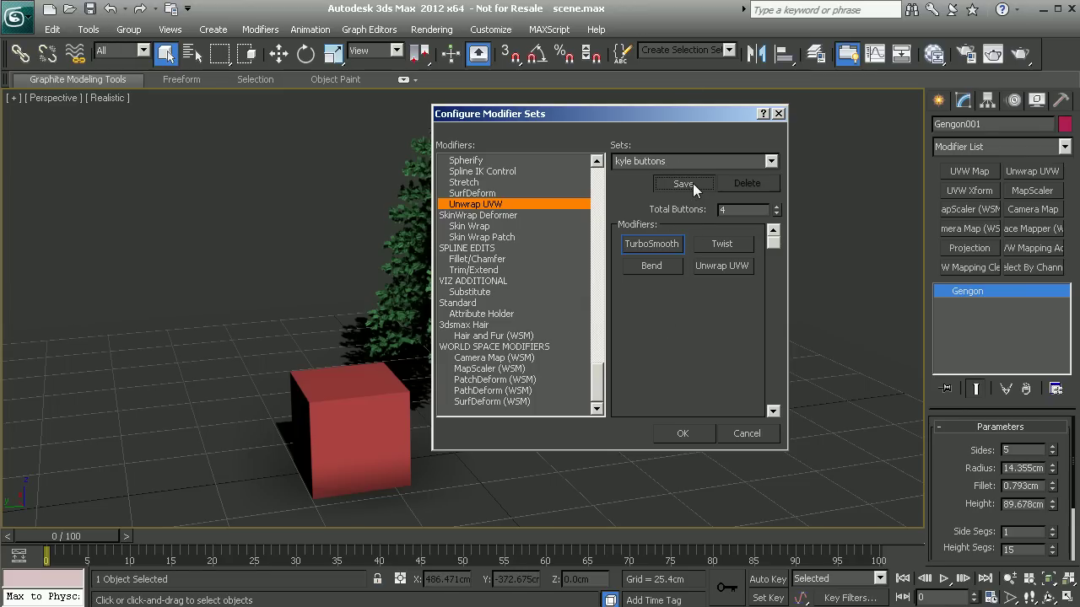
click(683, 433)
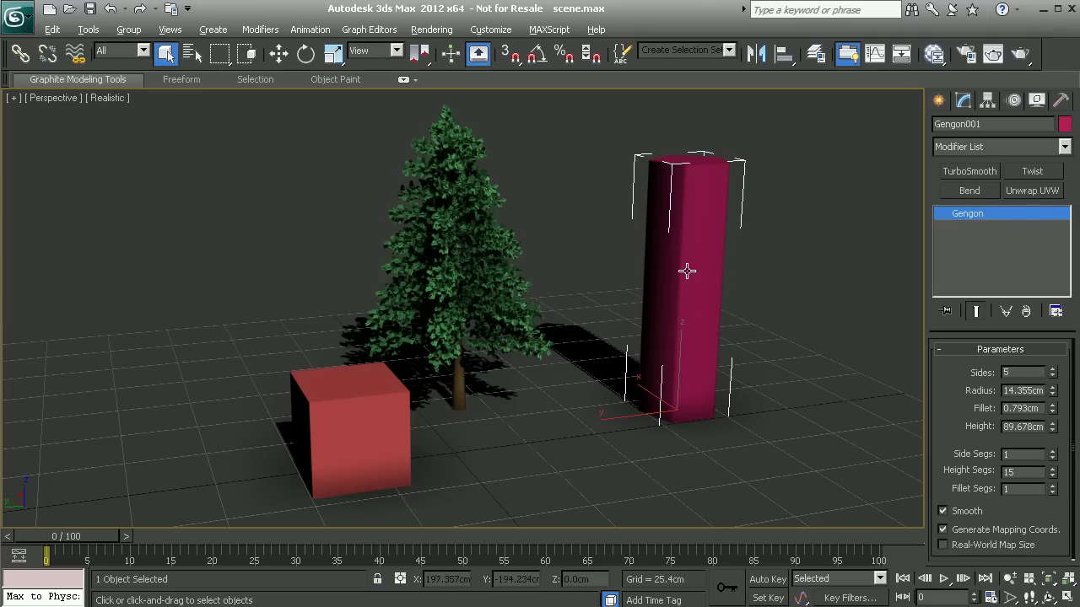
- Apply a Twist modifier to the tall magenta gengon and set its twist angle to 194.5
alt+middle_drag(667, 278, 646, 293)
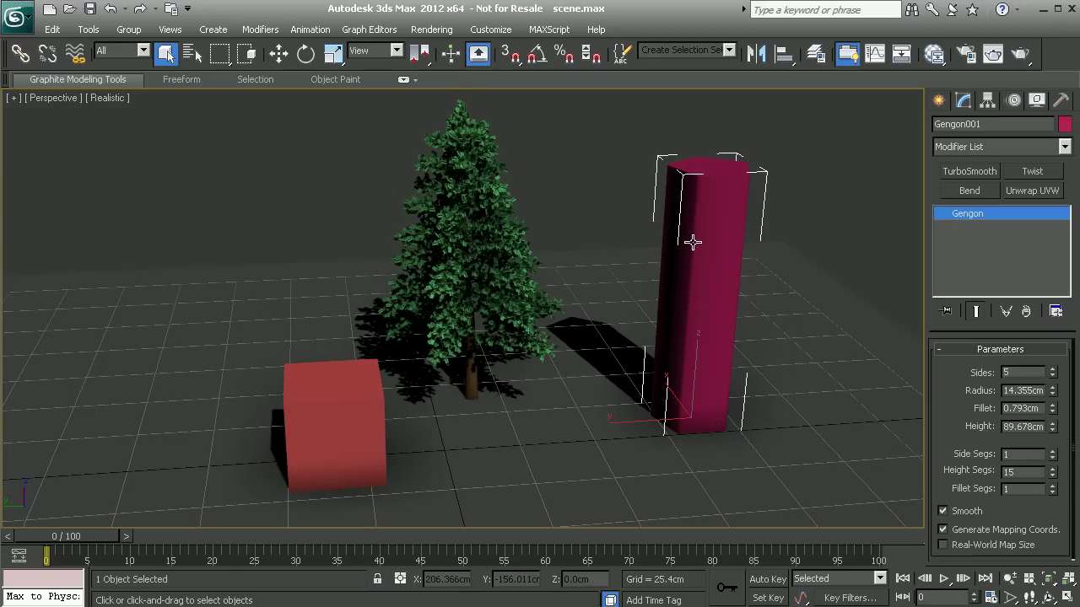
mouse_move(686, 241)
alt+middle_down()
mouse_move(658, 235)
mouse_move(672, 244)
alt+middle_up()
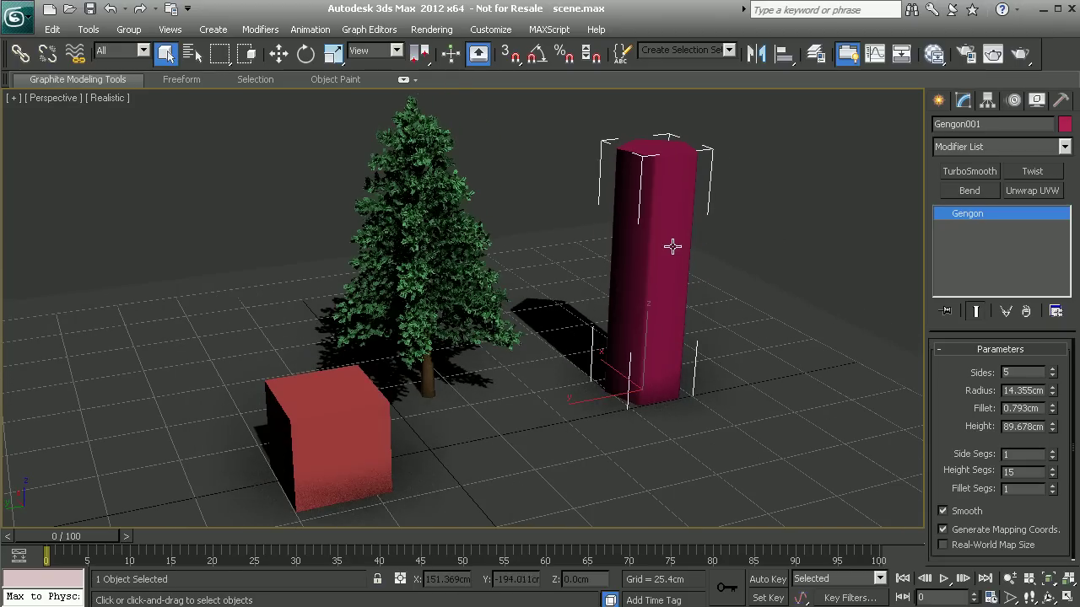
click(1032, 172)
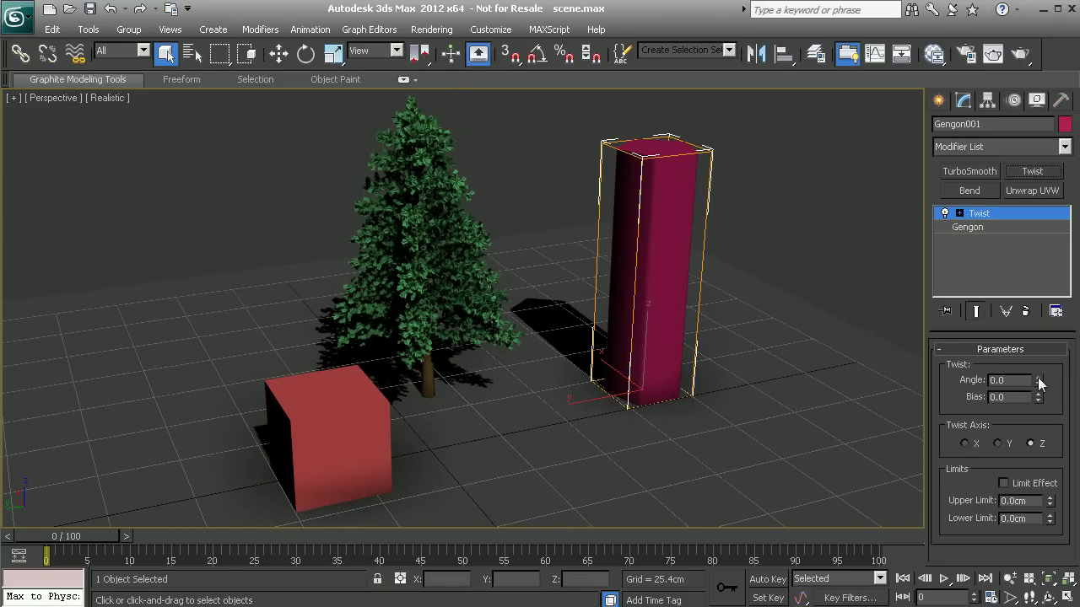
drag(1038, 379, 1010, 79)
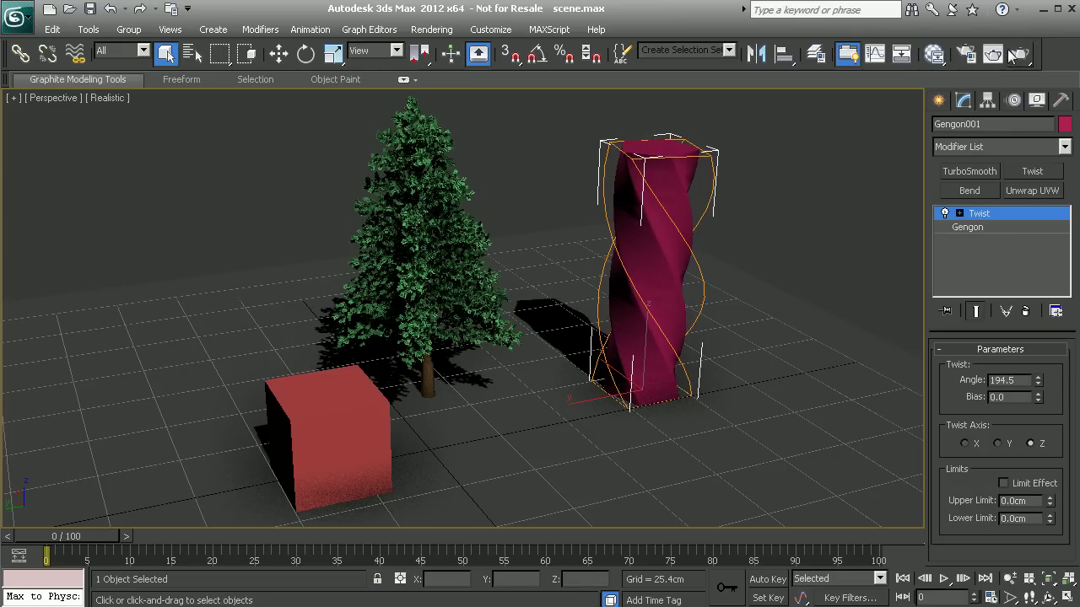
- Apply a Bend modifier to the foliage tree and adjust its bend angle so the tree leans slightly
click(409, 203)
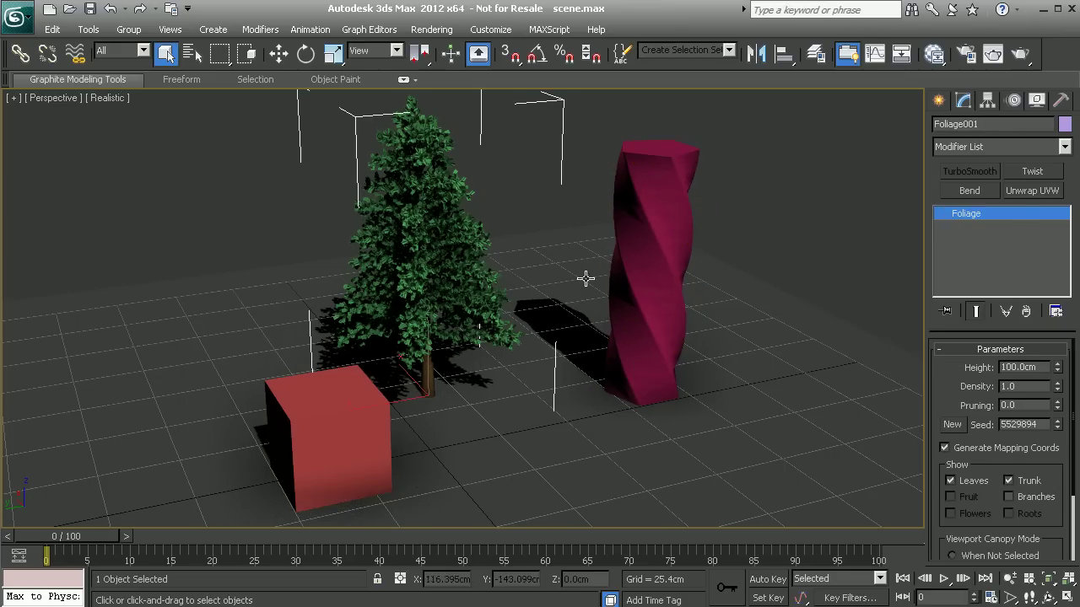
click(970, 191)
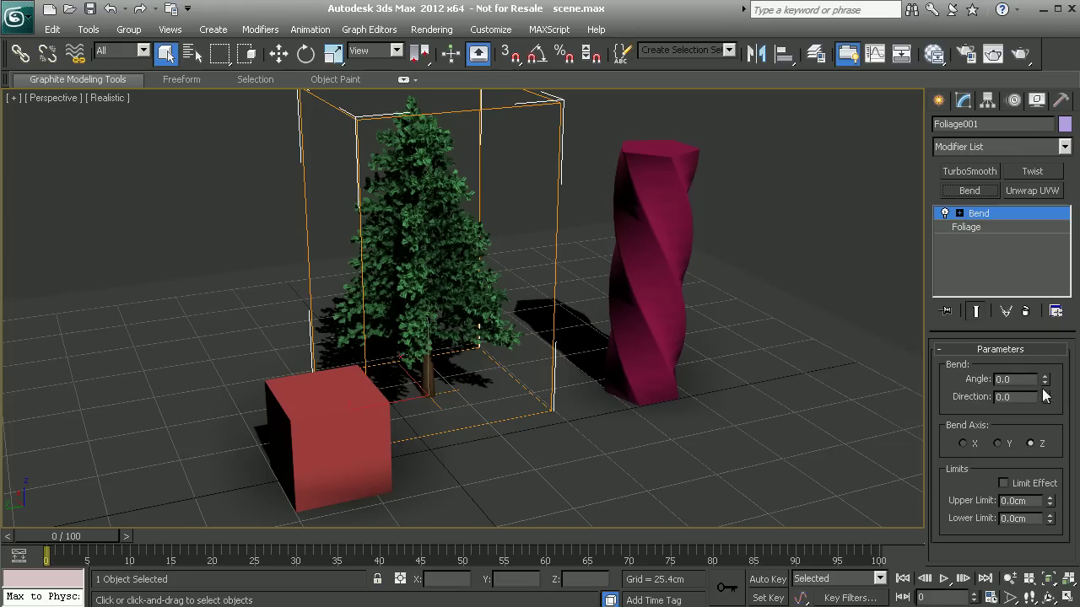
drag(1046, 381, 990, 404)
- Apply a TurboSmooth modifier to the red box and set its iterations to 2
click(377, 422)
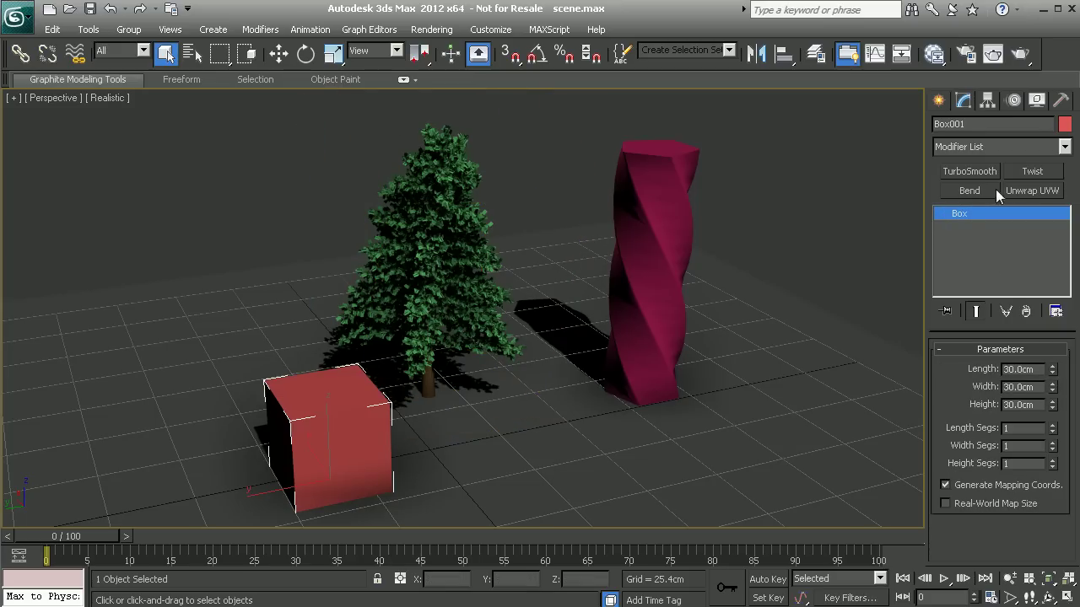
click(962, 170)
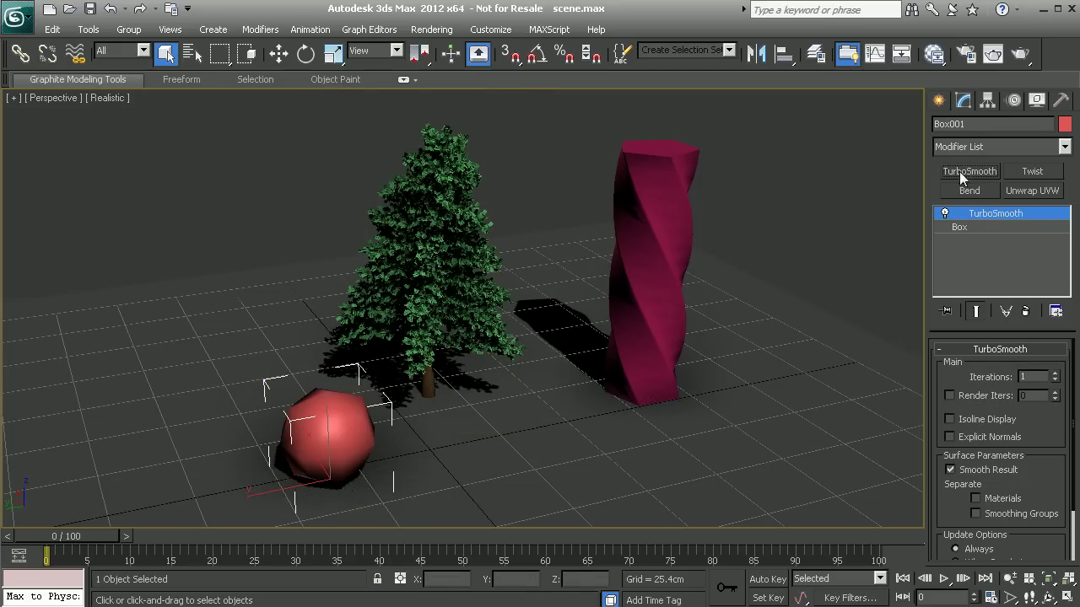
click(1056, 375)
alt+middle_drag(783, 379, 559, 302)
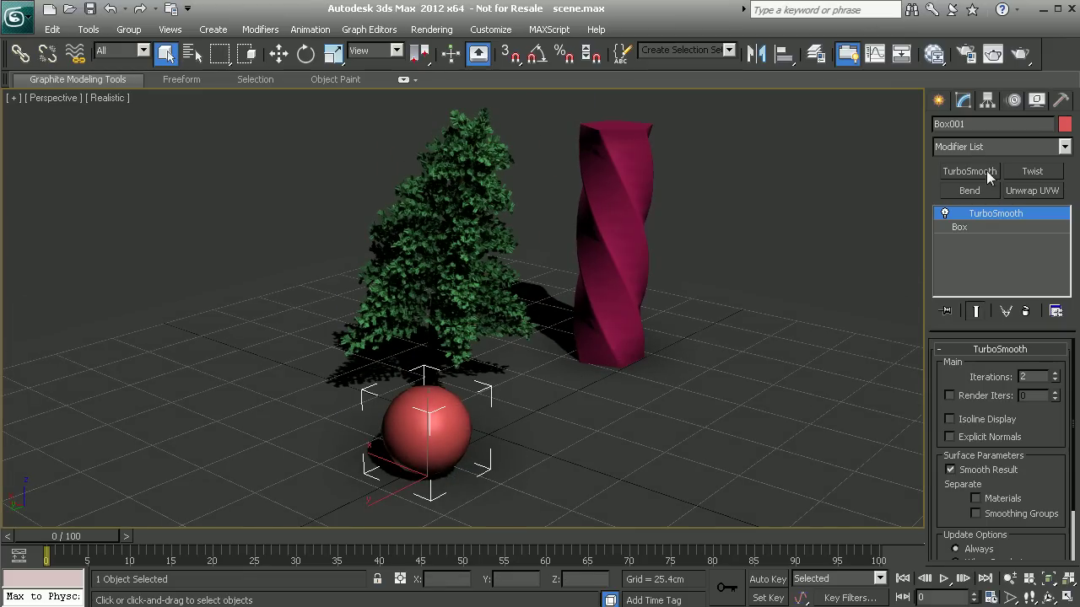
- Open the complete list of available modifiers for the smoothed red box
alt+middle_drag(721, 226, 686, 278)
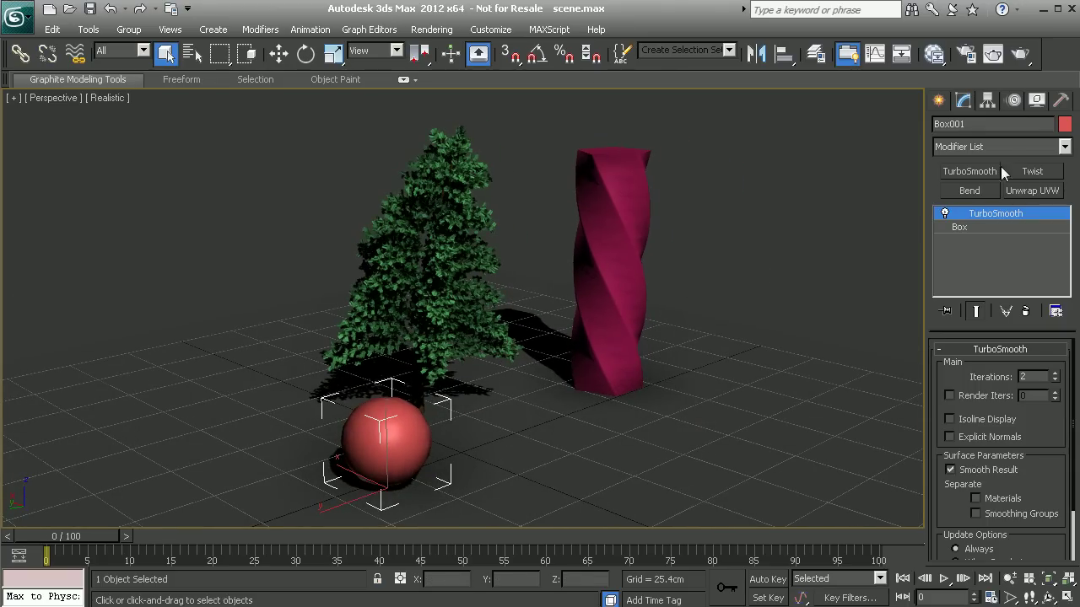
click(1065, 147)
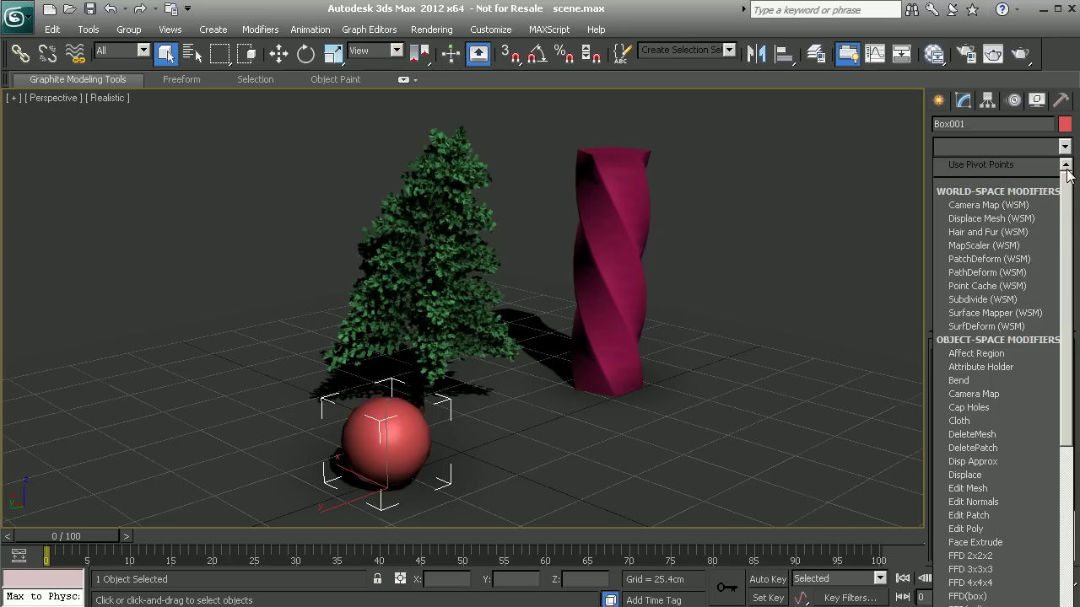